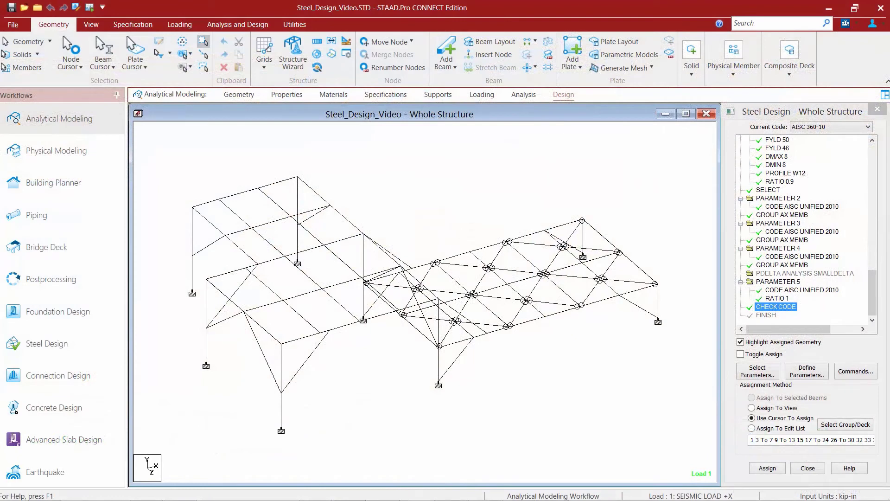
# Run the analysis and steel design of the pipe-rack model from the Analysis and Design tab
pyautogui.click(241, 29)
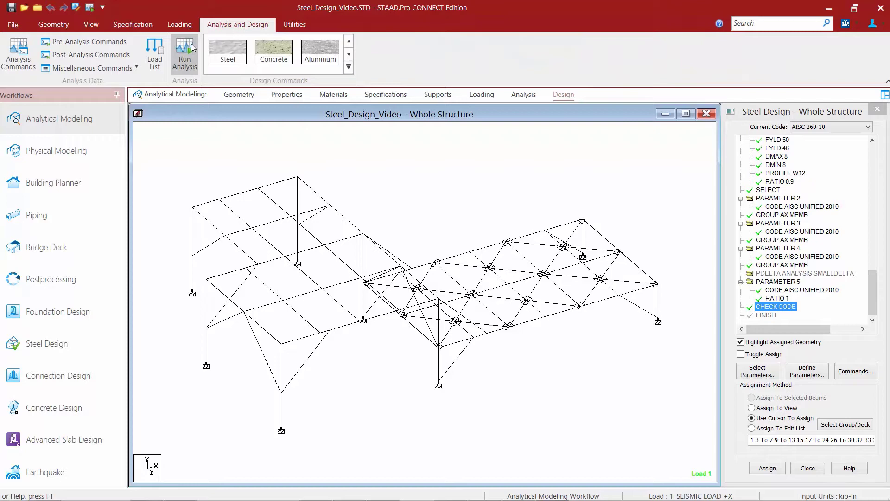
pyautogui.click(185, 60)
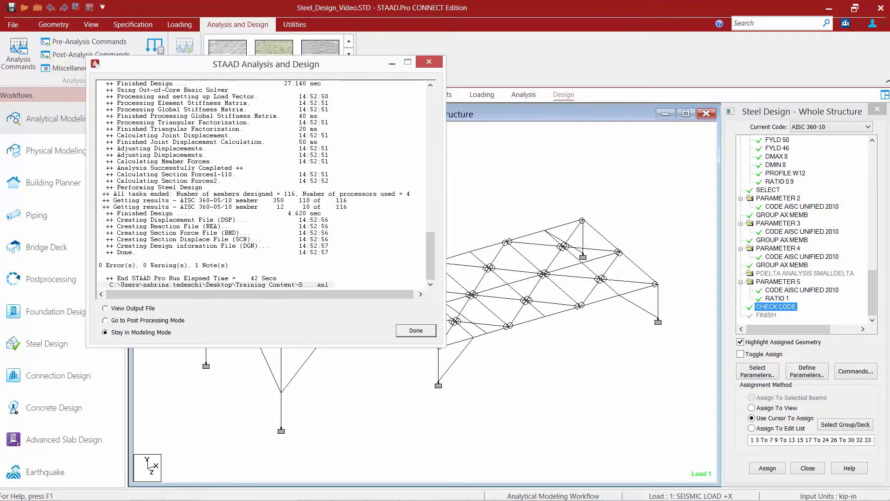
# Confirm the 0 errors / 0 warnings summary and close the report, choosing View Output File
pyautogui.click(124, 268)
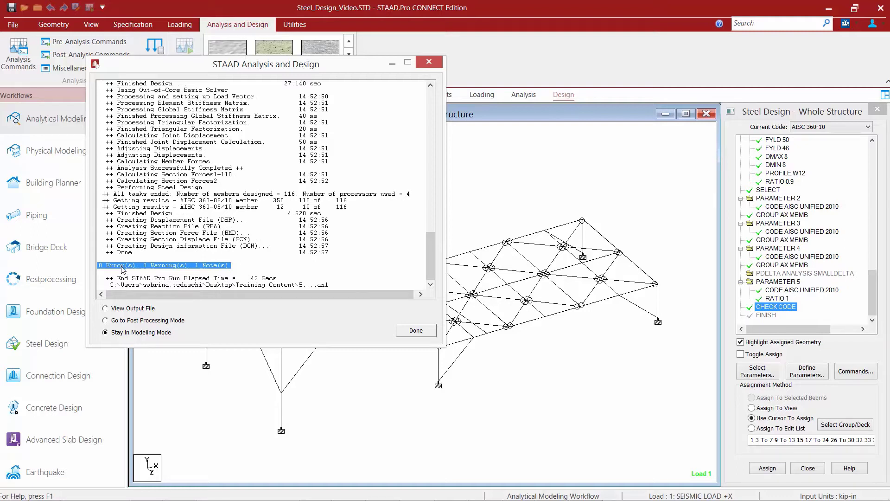
pyautogui.click(111, 310)
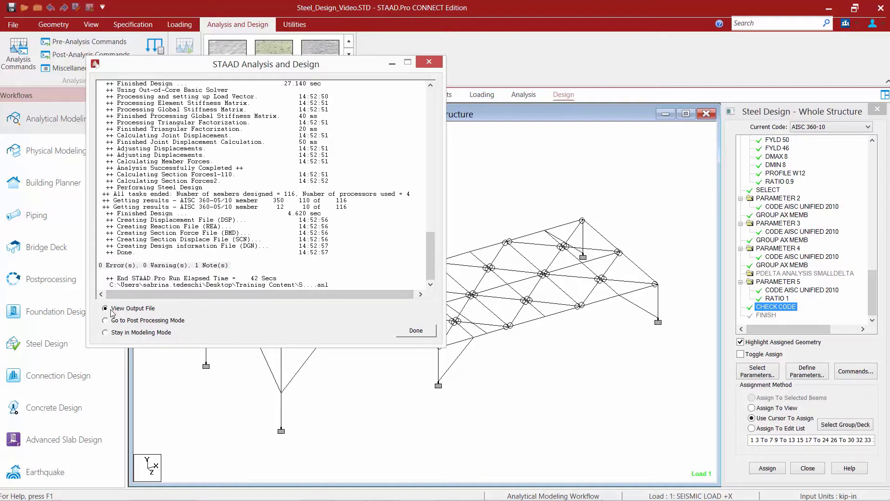
pyautogui.click(414, 332)
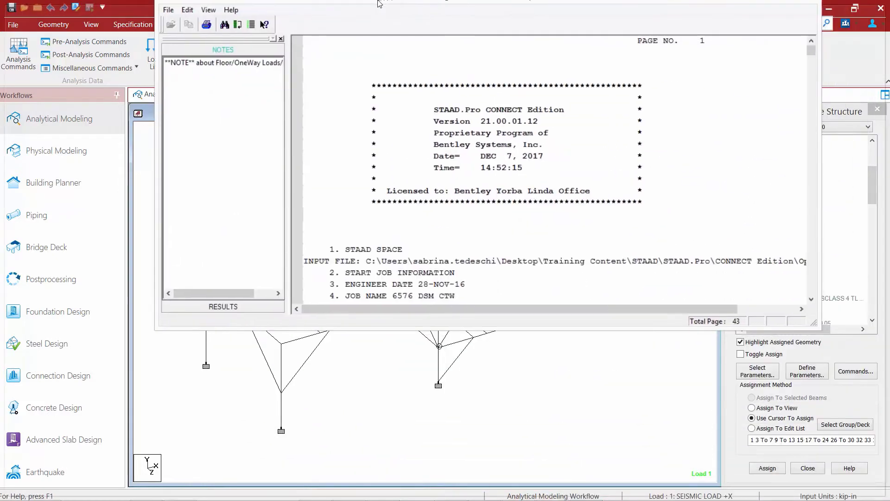
# Maximise the Output Viewer and jump to the first STEEL DESIGN member selection table
pyautogui.doubleClick(378, 9)
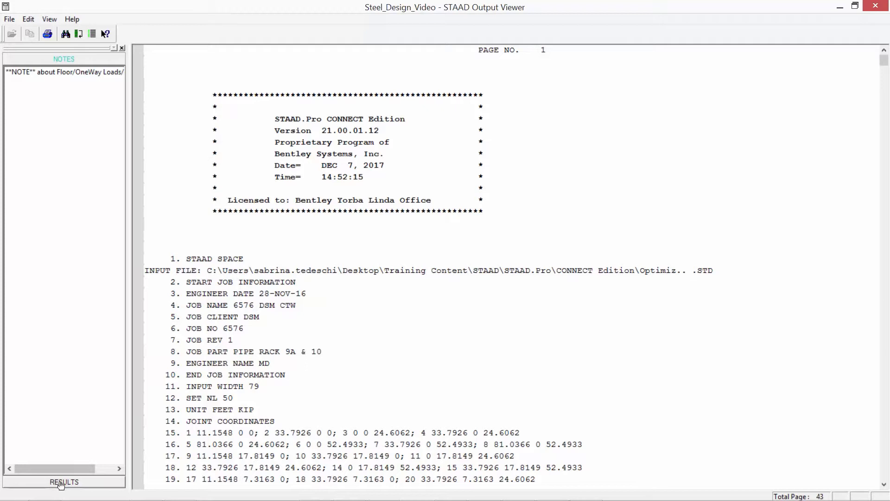
pyautogui.click(61, 482)
pyautogui.click(49, 389)
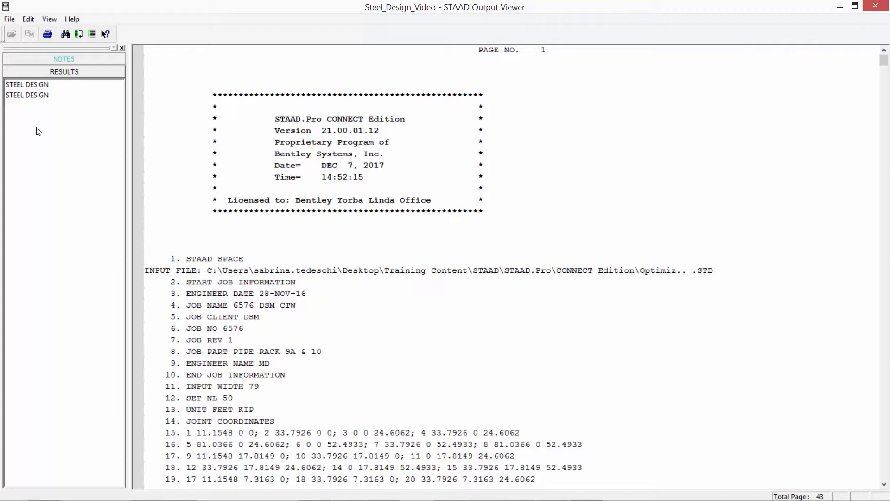
pyautogui.click(27, 85)
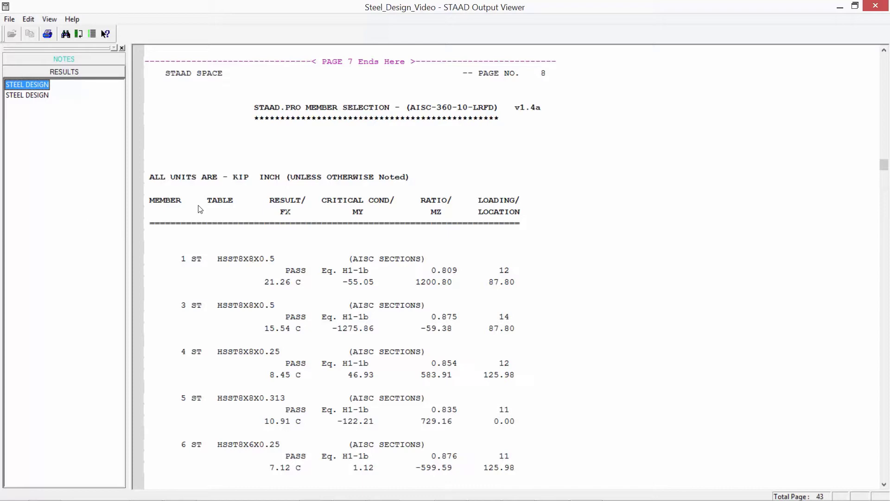
# Check the member selection rows for members 1, 3, 9, 11, 12, 13 and 17, all PASS
pyautogui.click(223, 258)
pyautogui.click(232, 305)
pyautogui.scroll(-2, 245, 326)
pyautogui.scroll(-10, 246, 326)
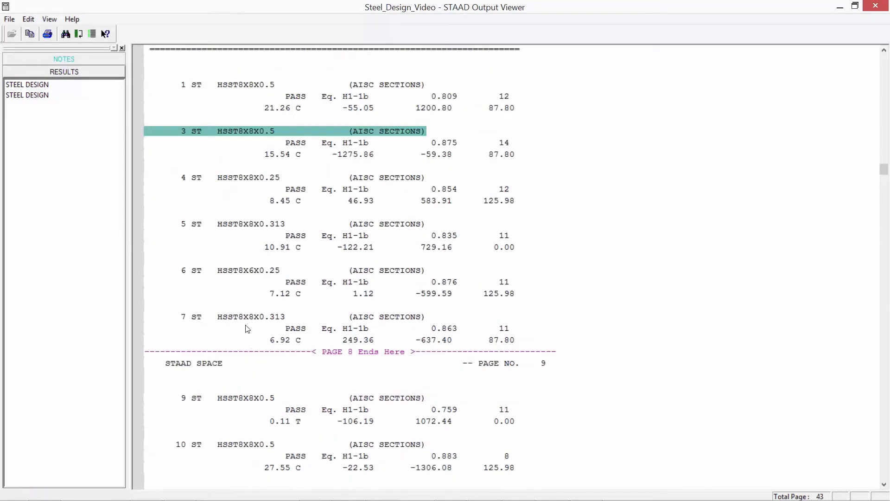
pyautogui.click(245, 328)
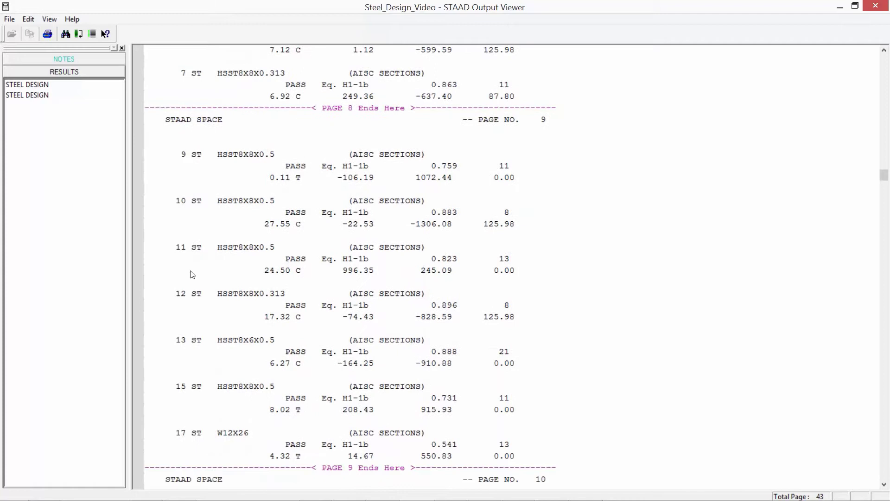
pyautogui.click(229, 297)
pyautogui.click(227, 246)
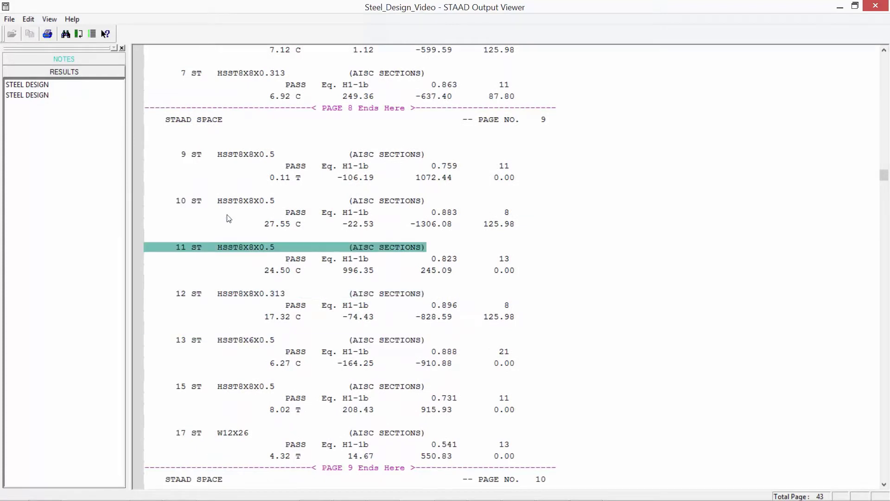
pyautogui.click(231, 188)
pyautogui.click(199, 155)
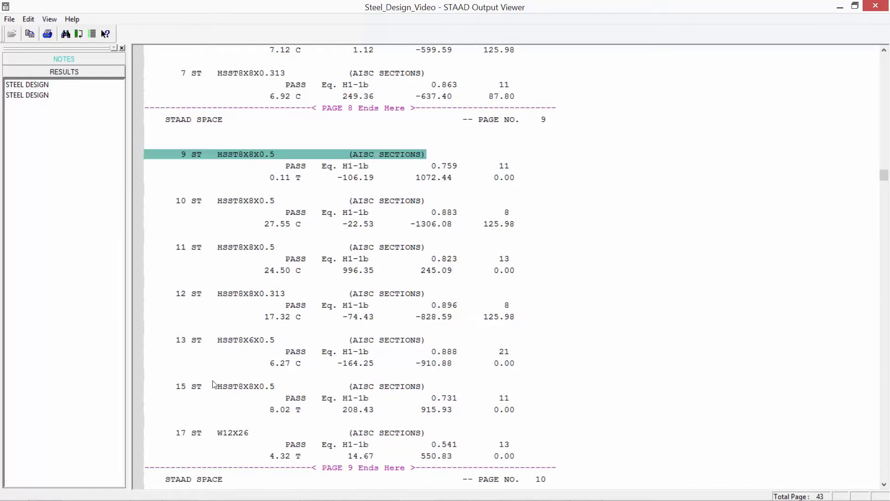
pyautogui.click(238, 432)
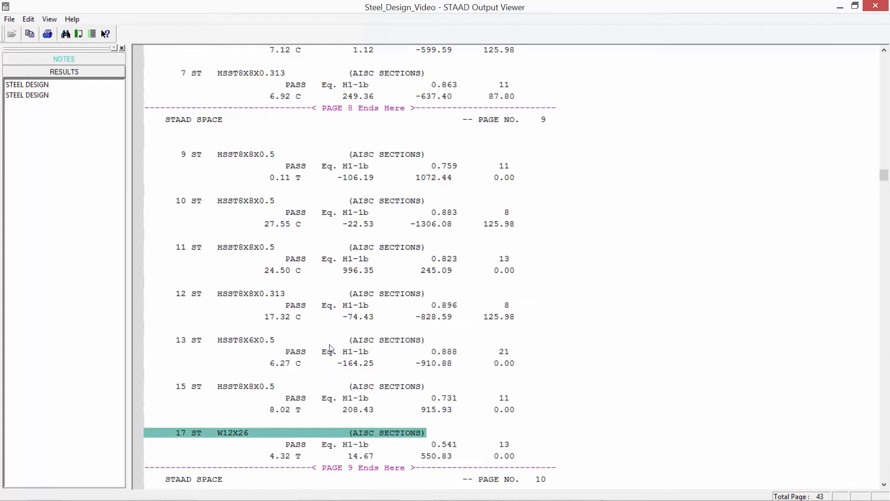
# Scroll down to the PARAMETER 2 group definitions on page 24
pyautogui.scroll(-15, 422, 313)
pyautogui.scroll(-20, 420, 316)
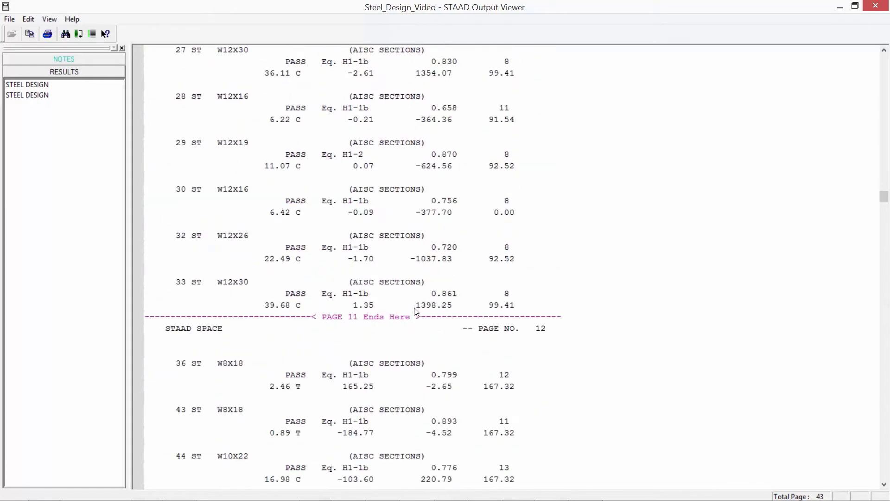
pyautogui.scroll(-20, 408, 317)
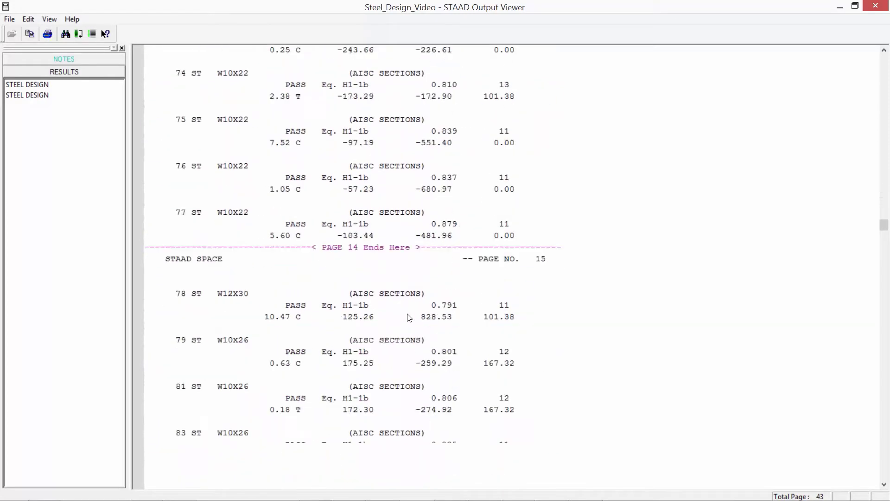
pyautogui.scroll(-20, 399, 313)
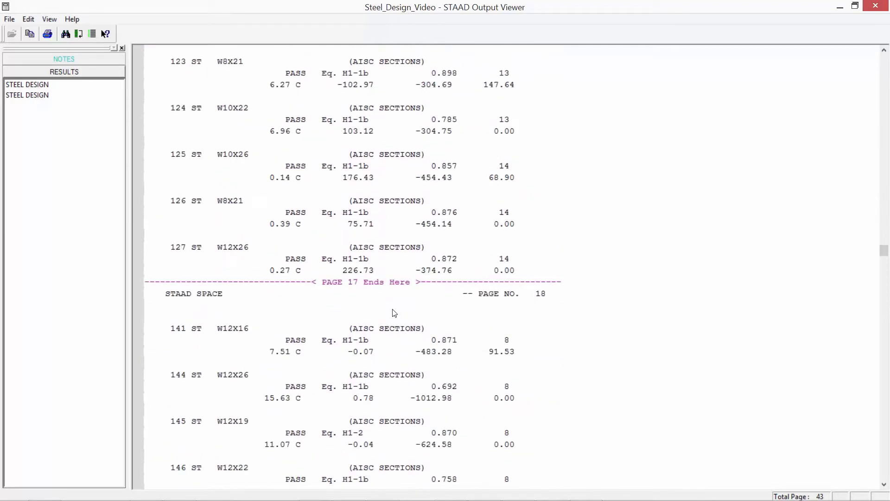
pyautogui.scroll(-20, 391, 306)
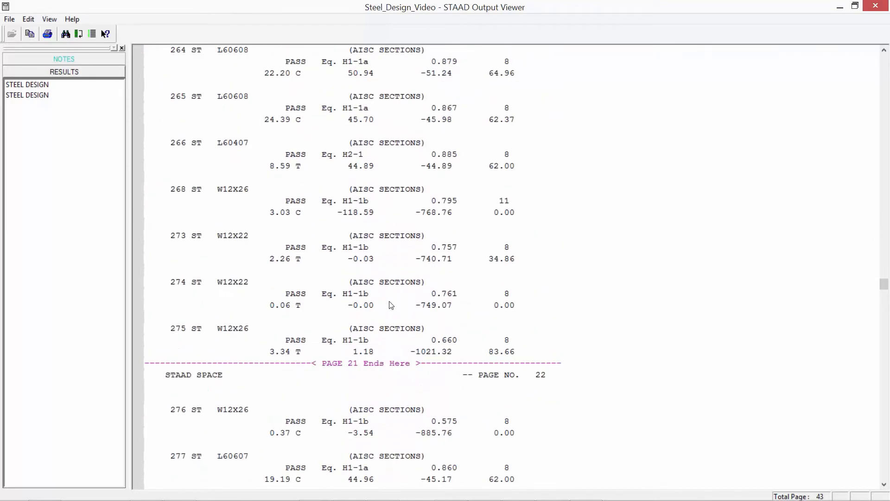
pyautogui.scroll(-10, 388, 303)
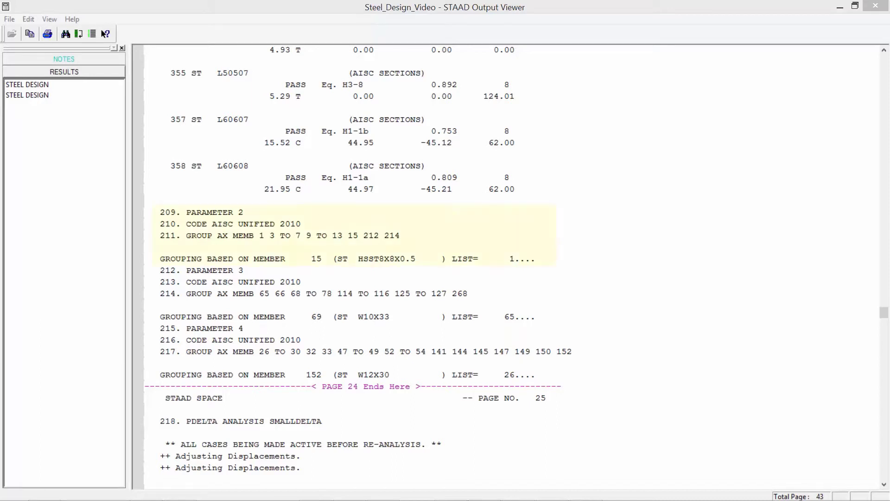
pyautogui.click(214, 213)
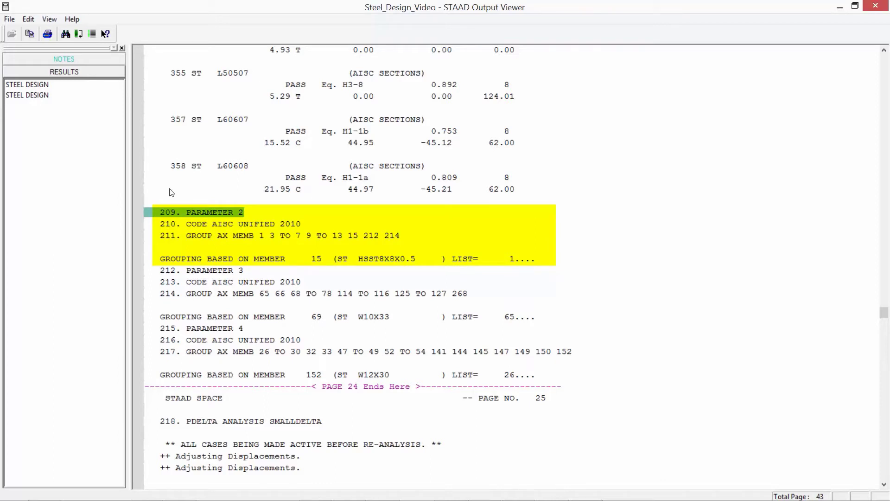
pyautogui.press('Down')
pyautogui.press('Down')
pyautogui.click(220, 260)
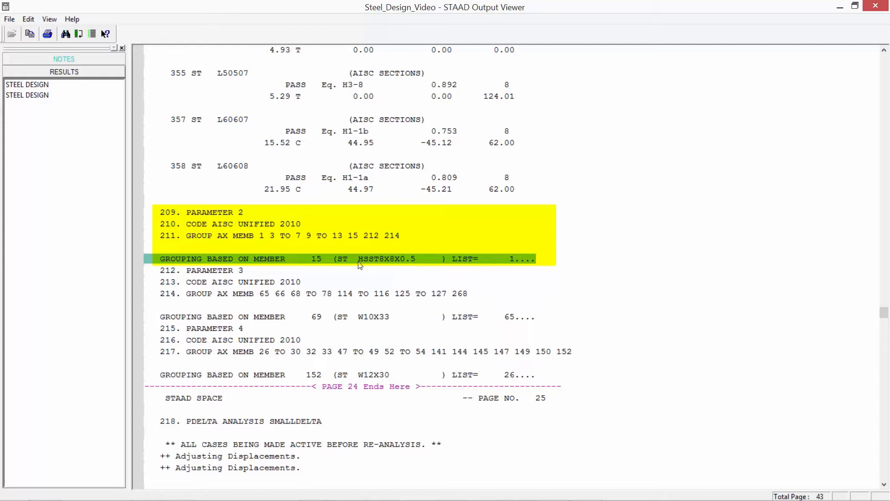
pyautogui.click(214, 274)
pyautogui.click(217, 292)
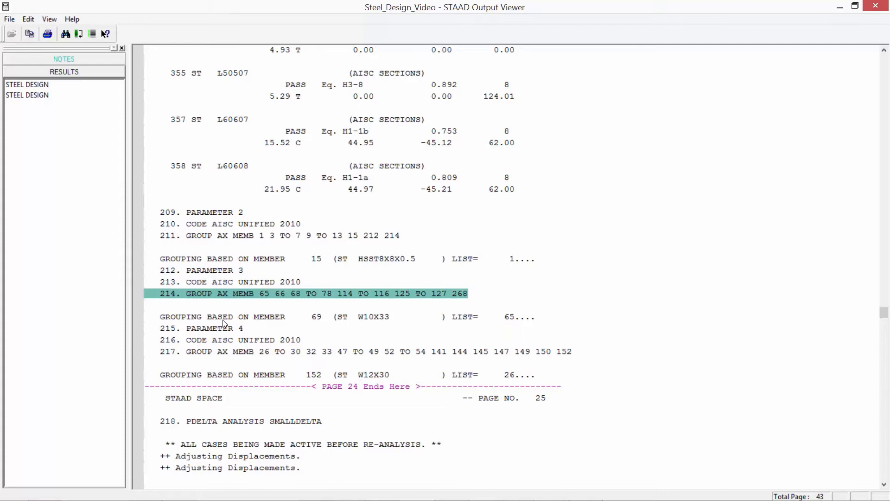
pyautogui.click(223, 318)
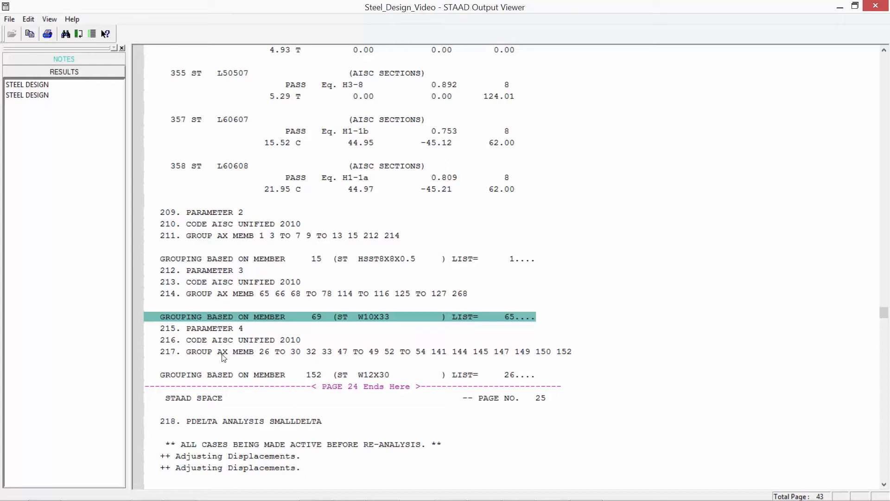
pyautogui.click(223, 375)
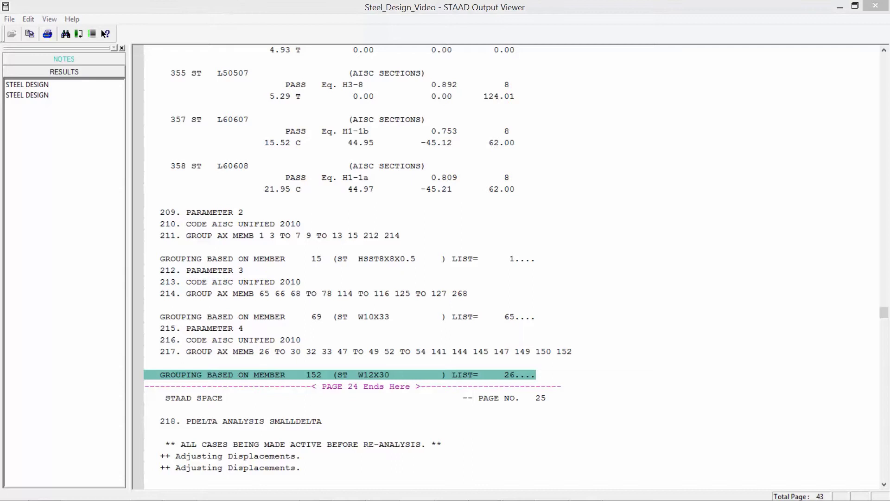
# Open the second STEEL DESIGN code check and review members 1–7, including member 3's 0.832 ratio
pyautogui.click(25, 96)
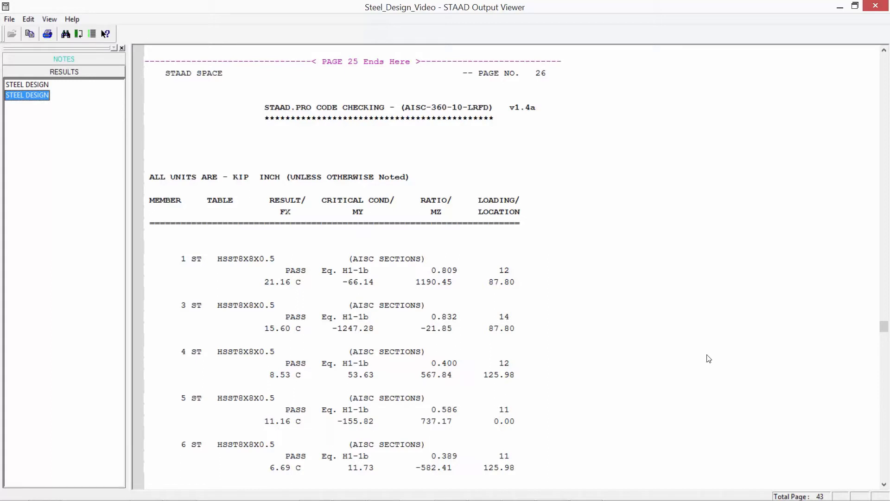
pyautogui.click(186, 211)
pyautogui.click(227, 259)
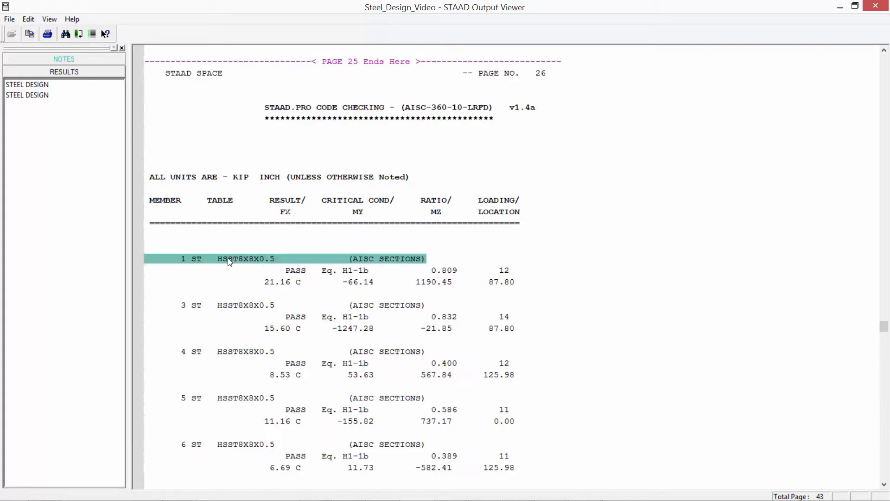
pyautogui.click(287, 273)
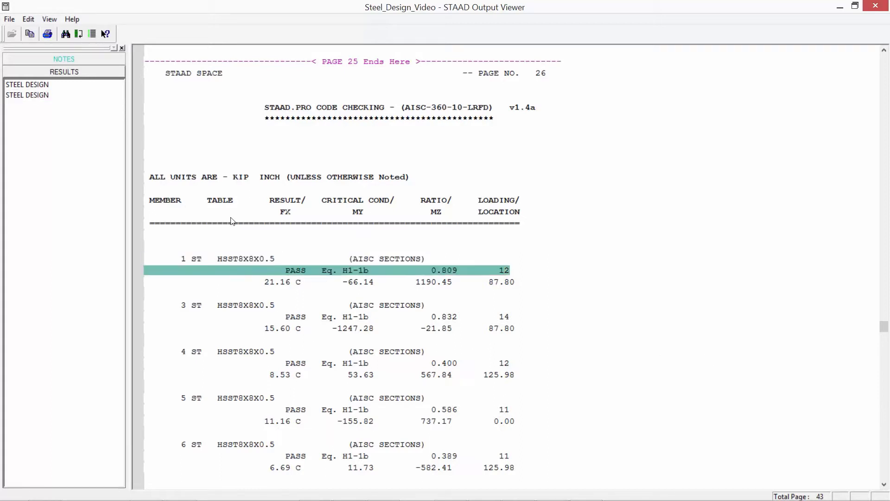
pyautogui.click(302, 319)
pyautogui.scroll(-6, 302, 371)
pyautogui.scroll(-14, 303, 408)
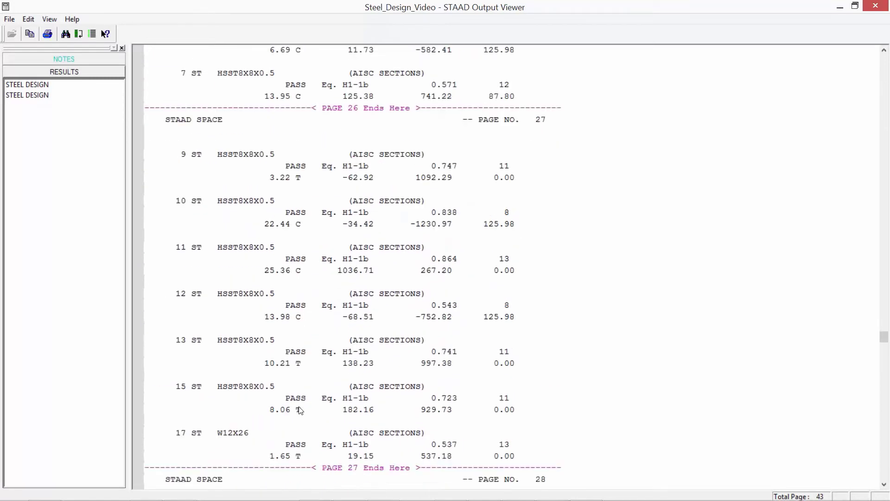
pyautogui.scroll(18, 298, 411)
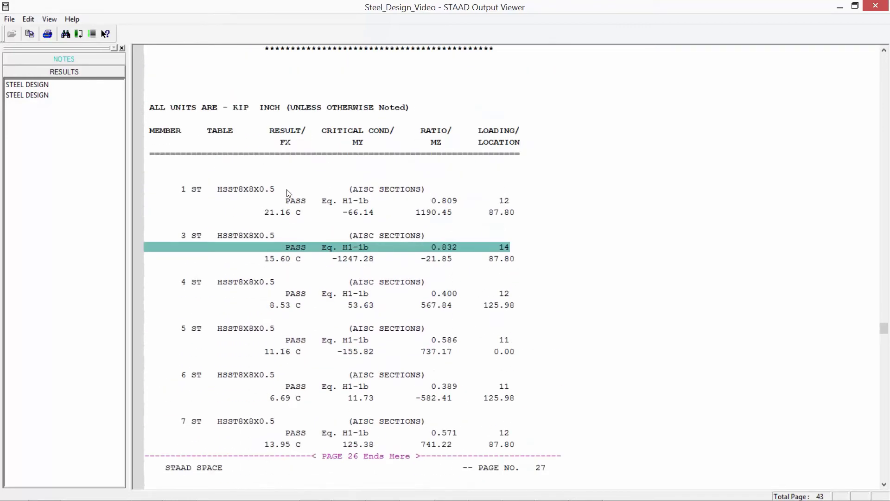
pyautogui.click(263, 191)
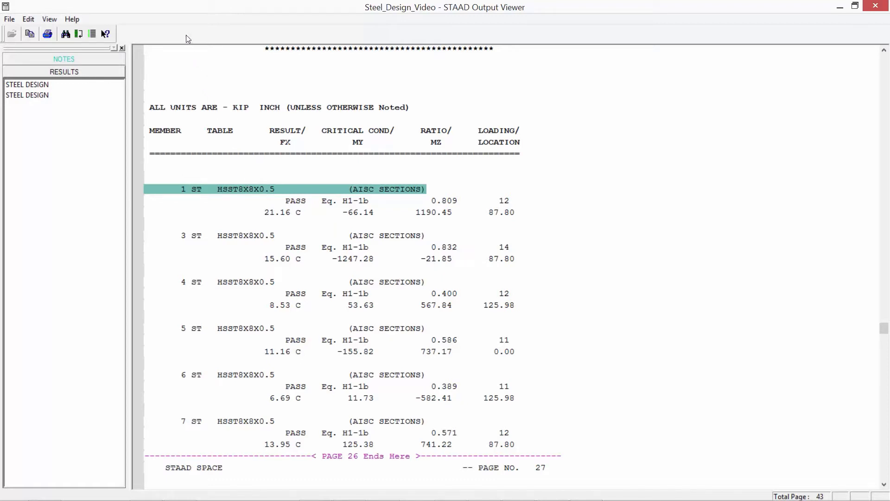
pyautogui.click(65, 34)
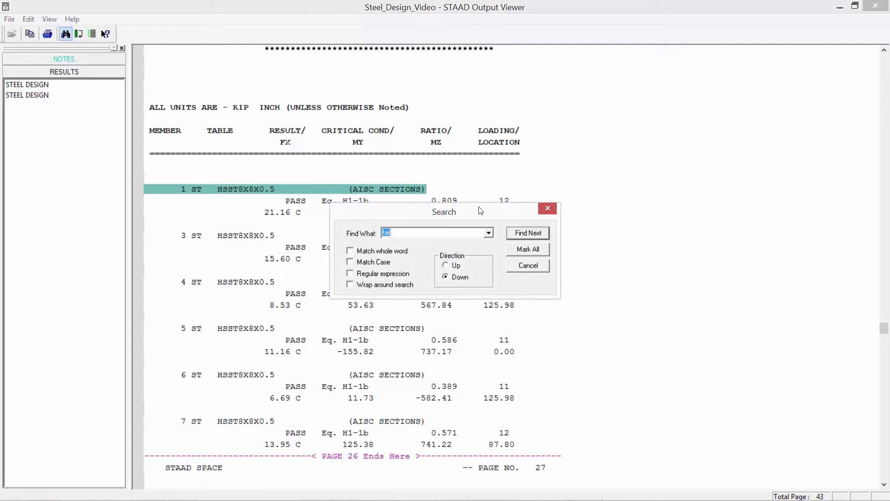
pyautogui.click(529, 235)
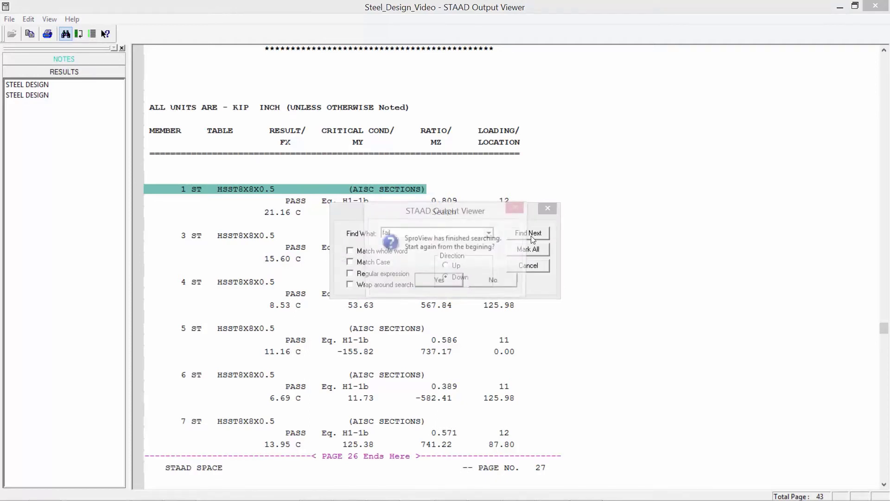
pyautogui.click(440, 281)
pyautogui.click(495, 283)
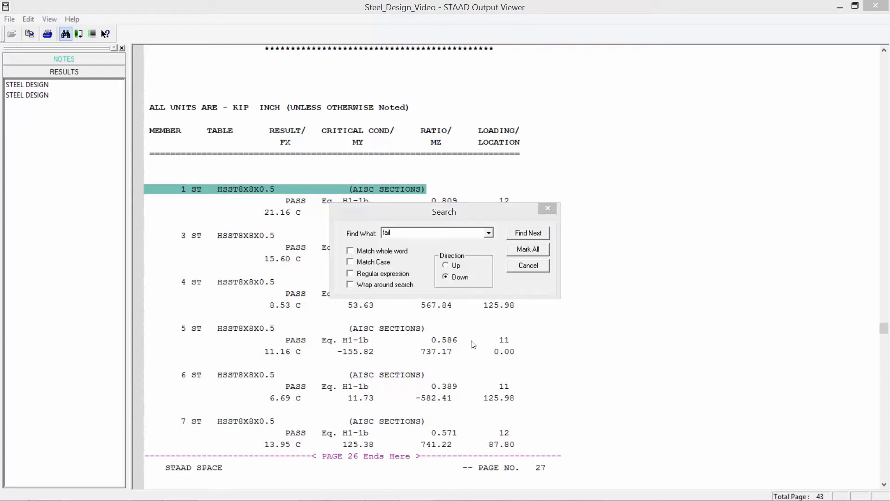
pyautogui.click(520, 267)
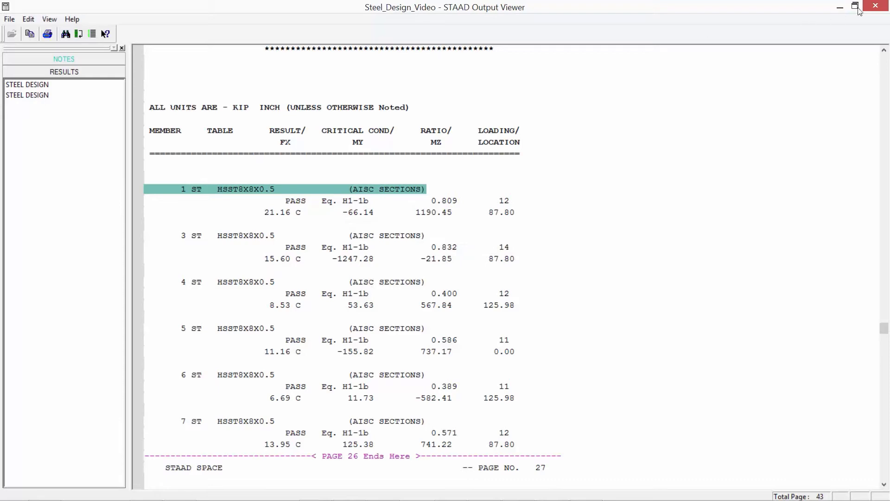
# Close the Output Viewer and enter Postprocessing, accepting all load cases in Results Setup
pyautogui.click(875, 5)
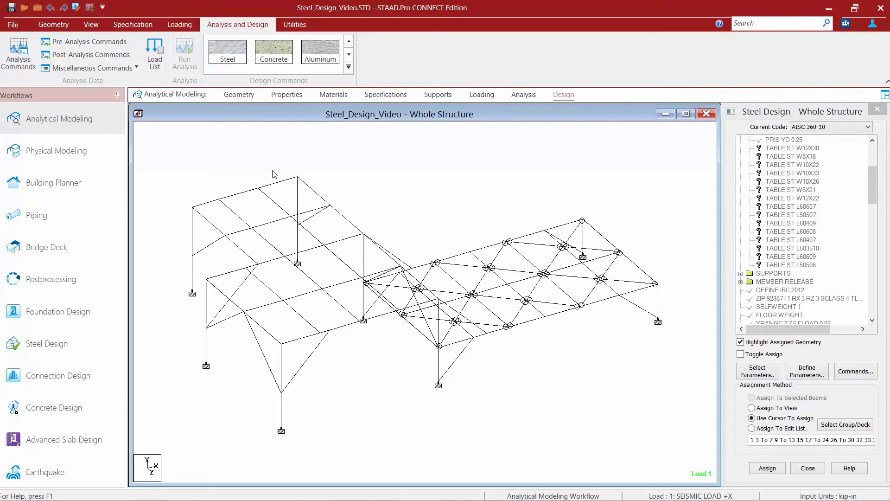
pyautogui.click(52, 282)
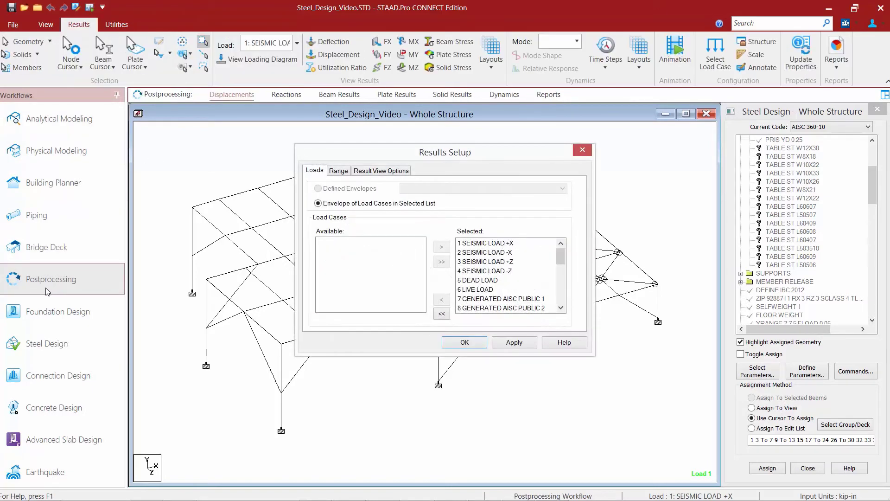
pyautogui.click(456, 343)
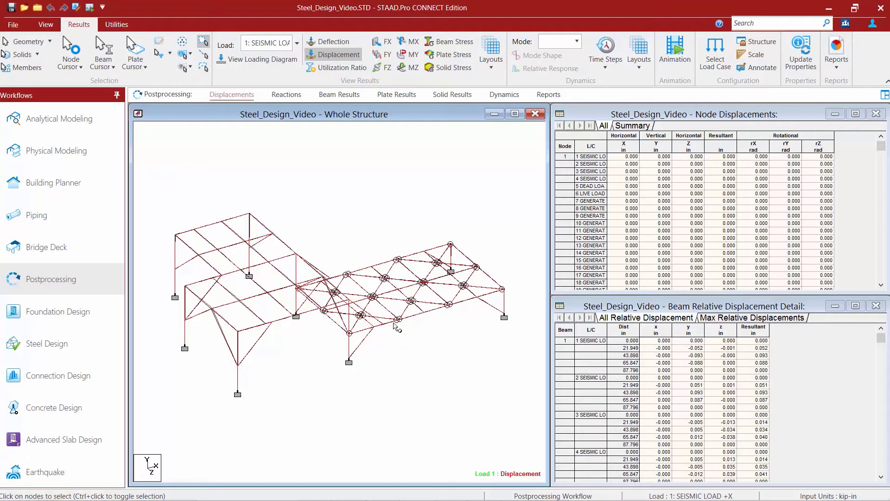
# Switch the results layout to Utilization under Beam Results
pyautogui.click(492, 57)
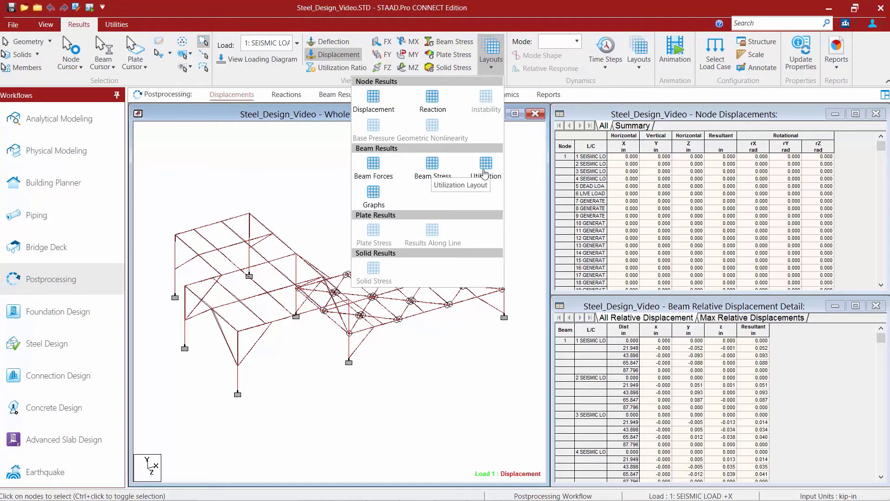
pyautogui.click(484, 172)
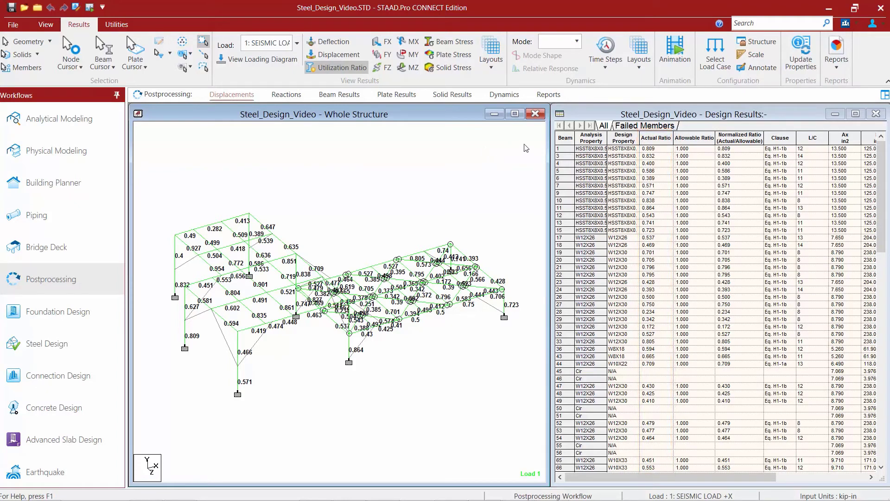
pyautogui.click(631, 127)
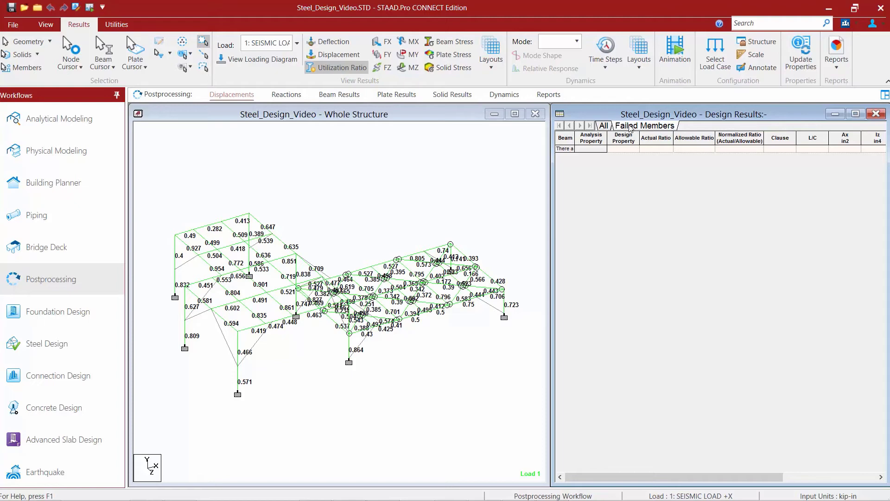
pyautogui.click(603, 126)
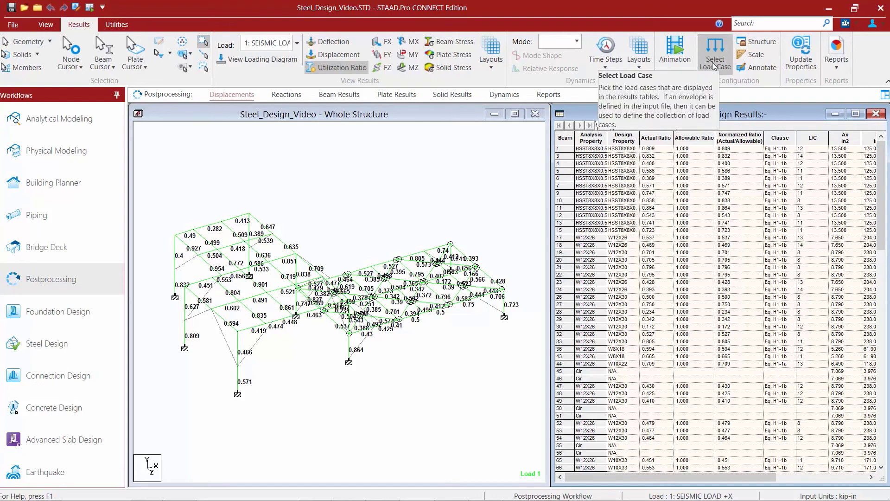
# Set the results range to group G1: _ROOFGIRDERS in the load case setup
pyautogui.click(713, 66)
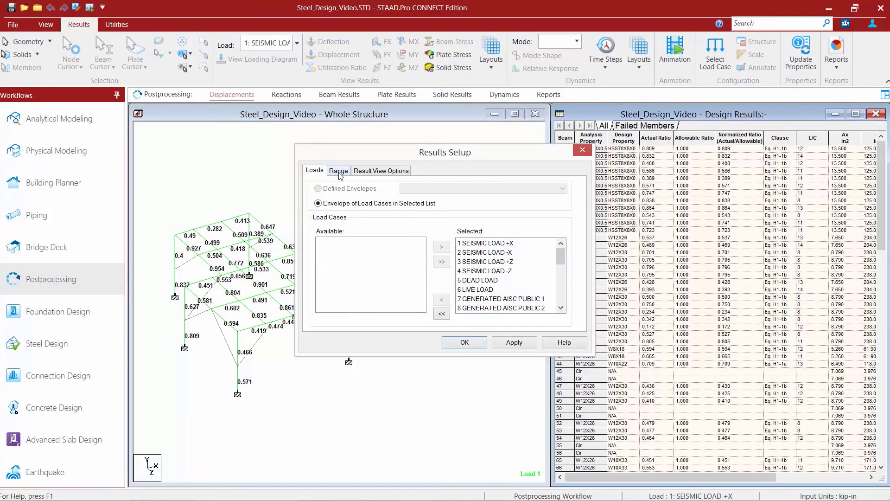
pyautogui.click(339, 171)
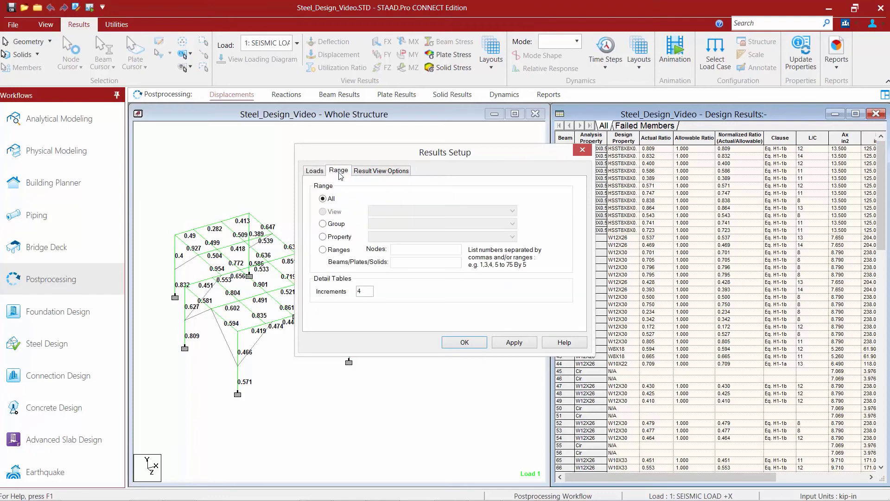
pyautogui.click(322, 224)
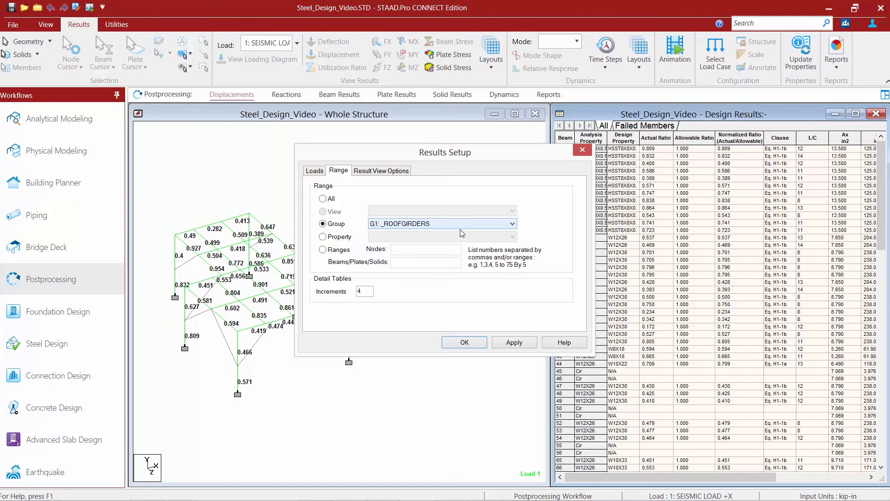
pyautogui.click(464, 343)
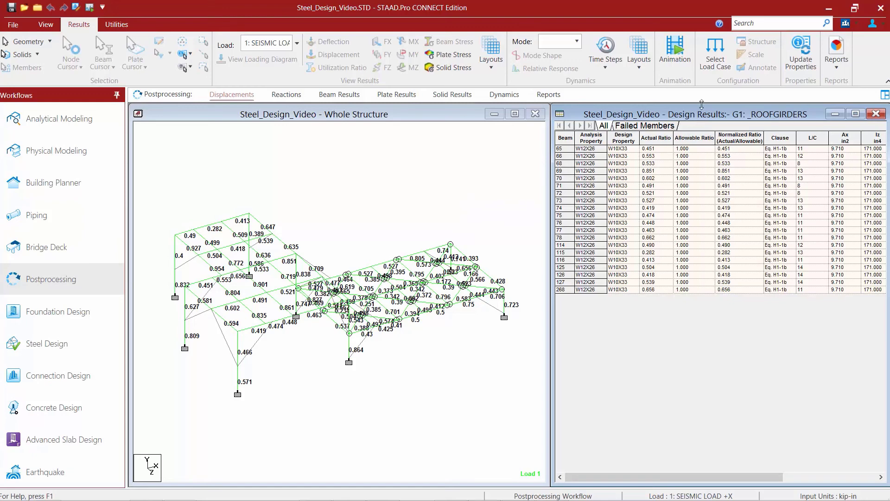
# Change the results range group from G1 to G2: _ROOFBEAMS
pyautogui.click(713, 64)
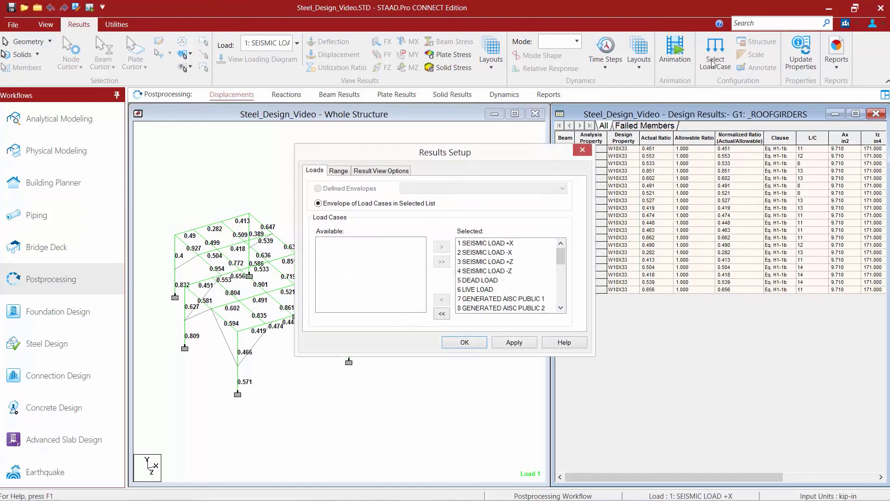
pyautogui.click(339, 171)
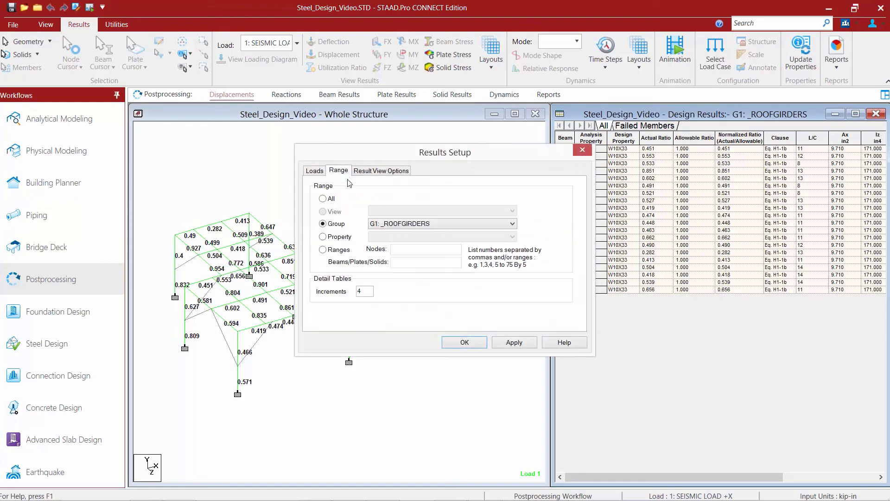
pyautogui.click(380, 225)
pyautogui.click(399, 241)
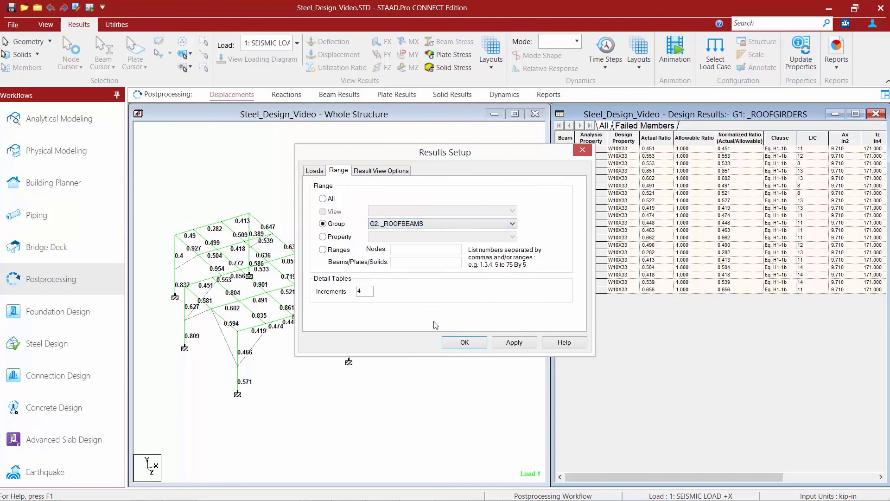
pyautogui.click(461, 343)
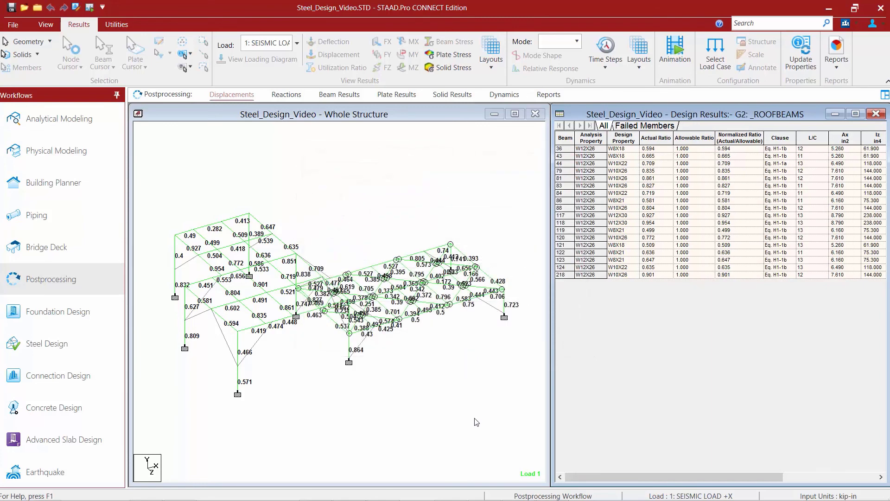